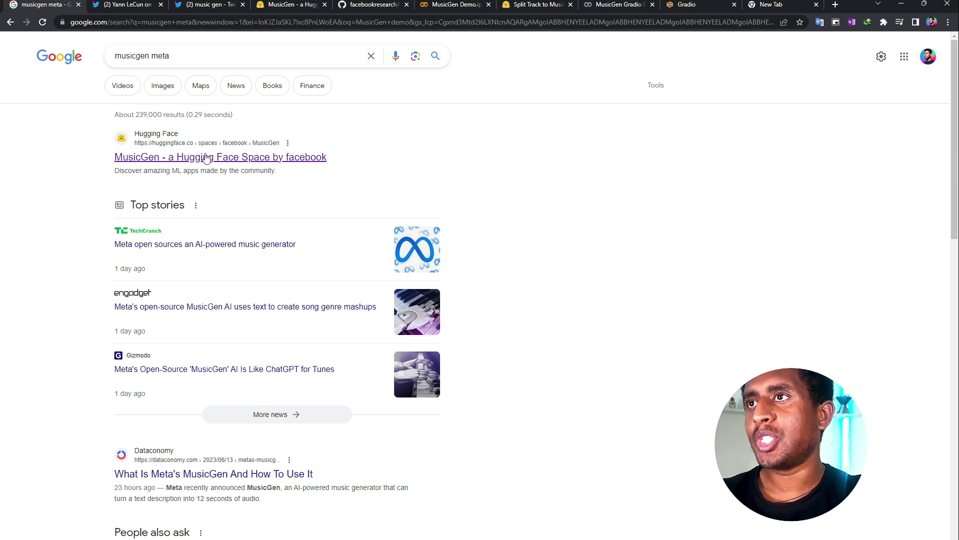
- Open the 'MusicGen - a Hugging Face Space by facebook' result from the musicgen meta search
click(271, 8)
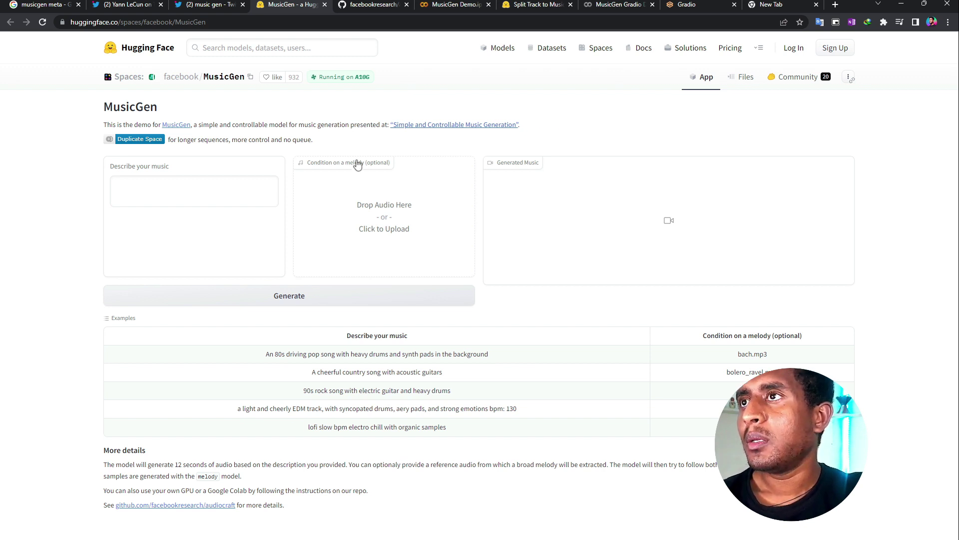
click(205, 193)
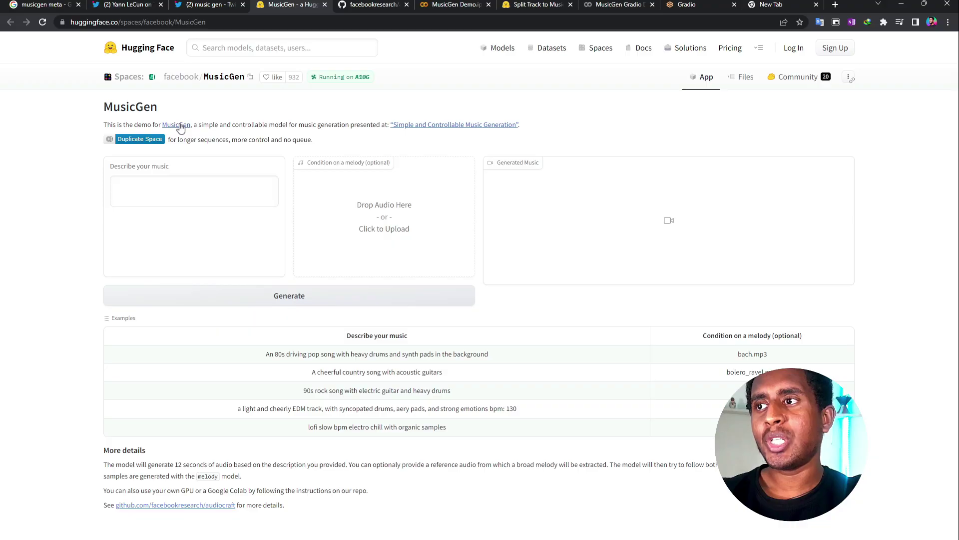
- Scroll through the audiocraft README's MusicGen section, then move to the MusicGen Demo notebook
click(365, 9)
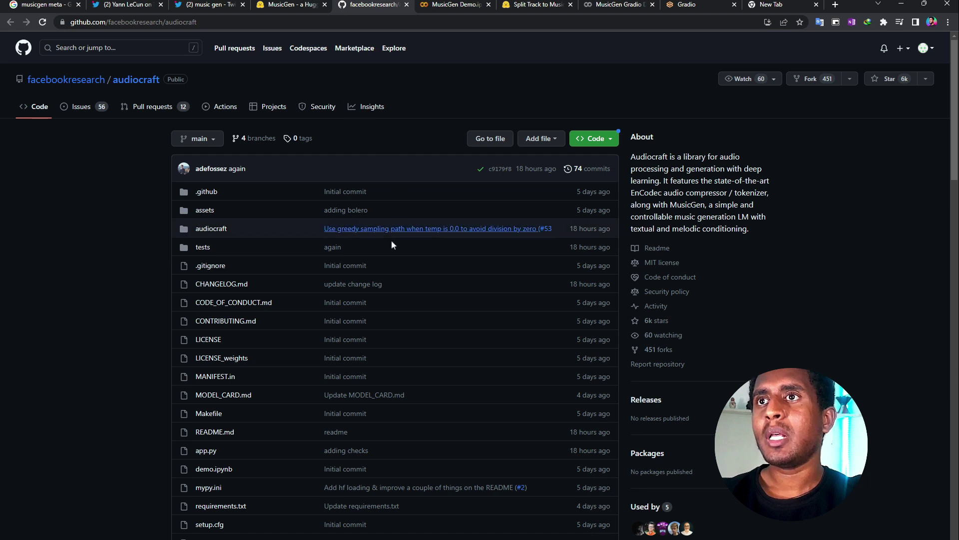
scroll(454, 330, down, 5)
scroll(492, 331, down, 1)
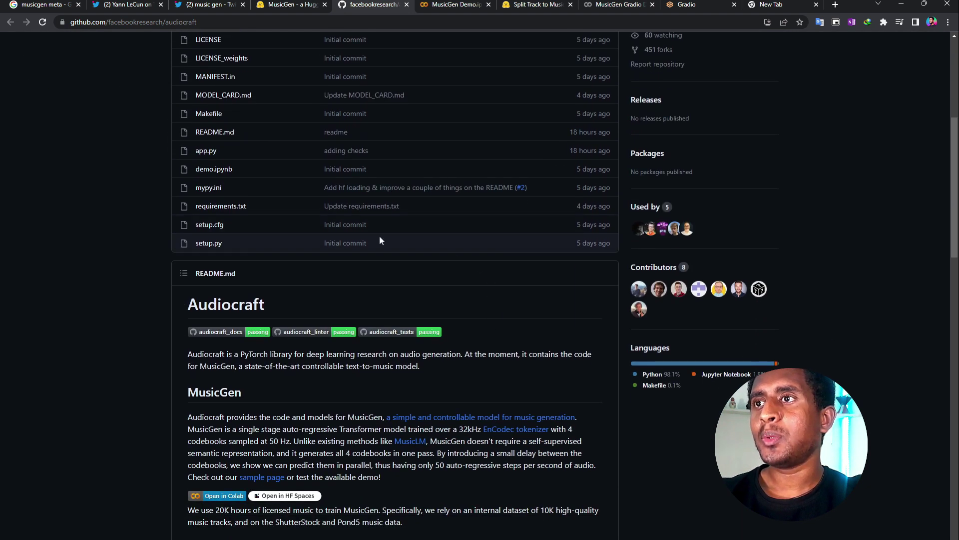
scroll(352, 335, down, 3)
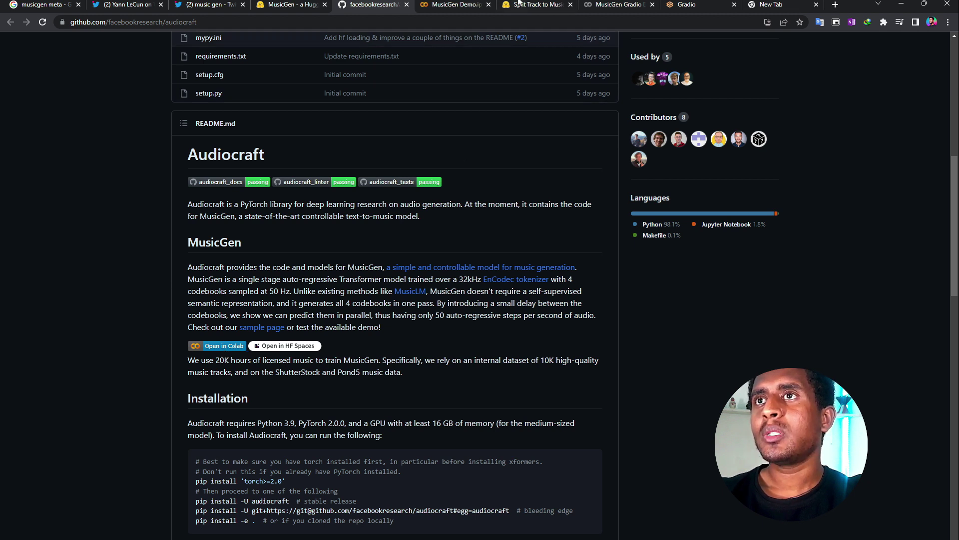
click(453, 5)
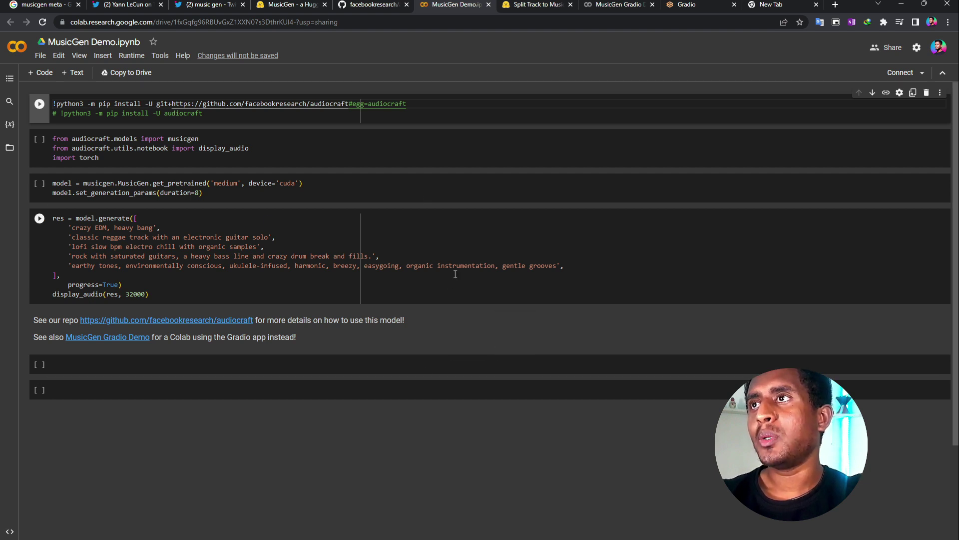
mouse_move(225, 108)
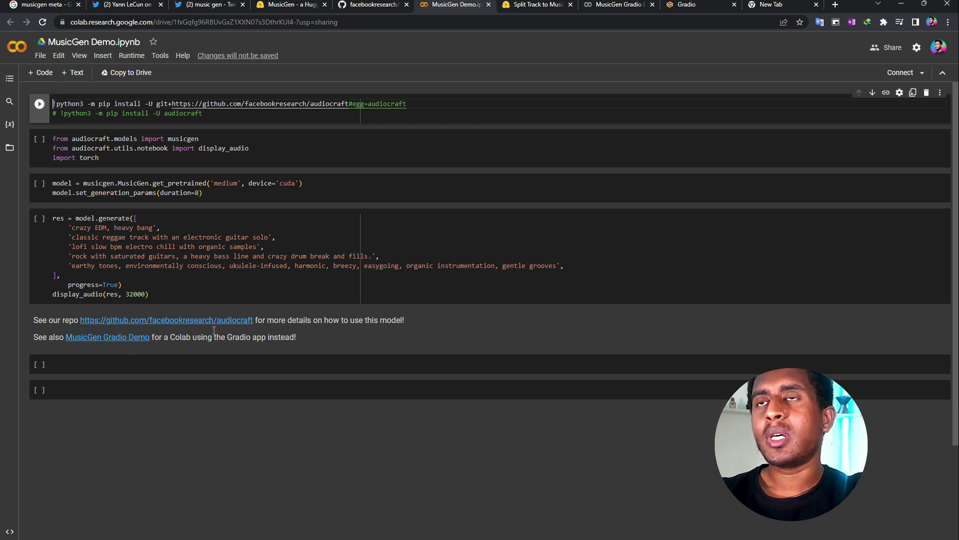
- Open the MusicGen Gradio Demo notebook in Colab and scroll its launch output for the Gradio link
click(676, 6)
key(ctrl+Page_Up)
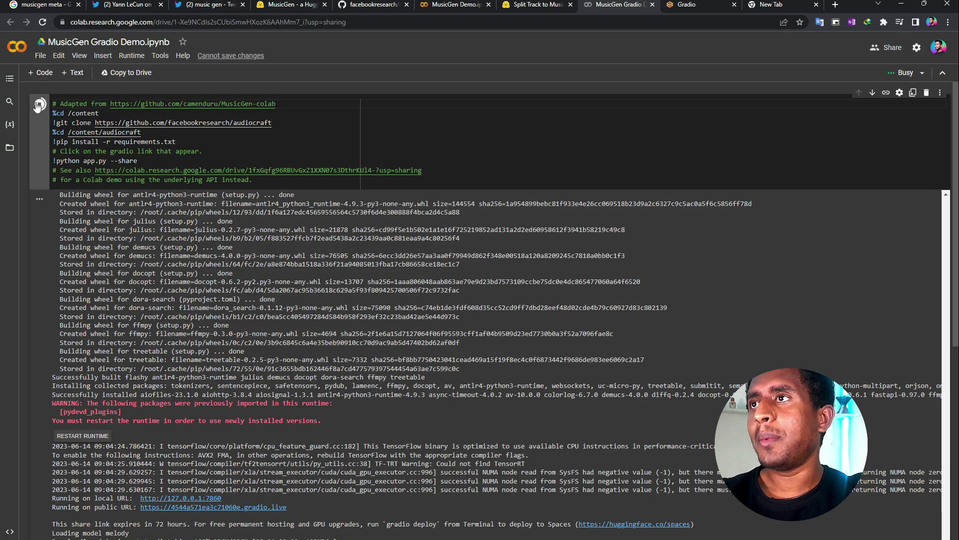
scroll(350, 250, down, 5)
scroll(517, 262, down, 5)
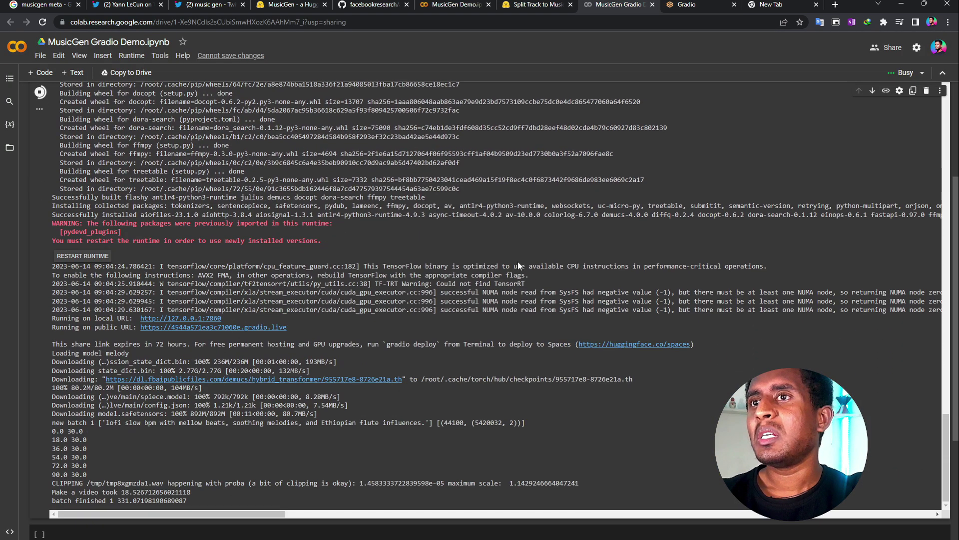
scroll(349, 210, up, 5)
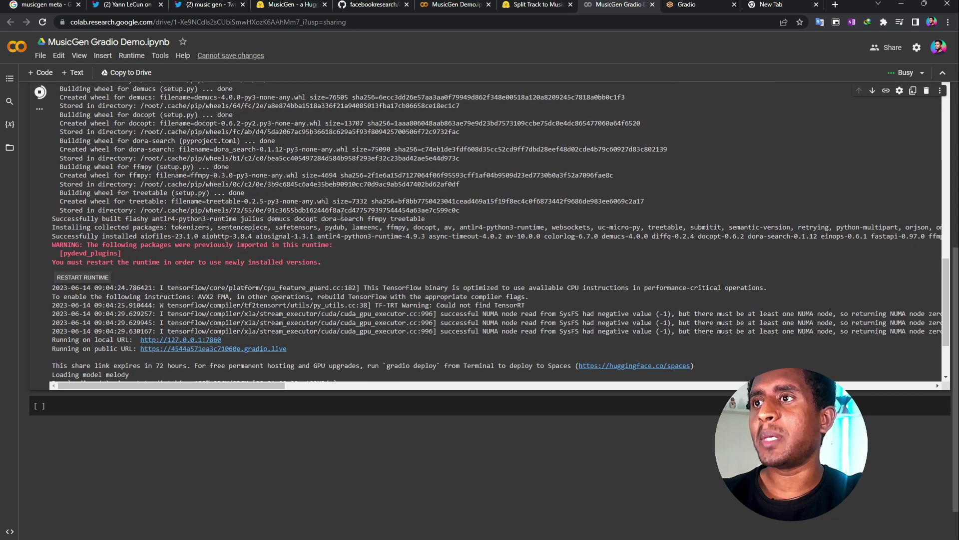
scroll(189, 230, down, 3)
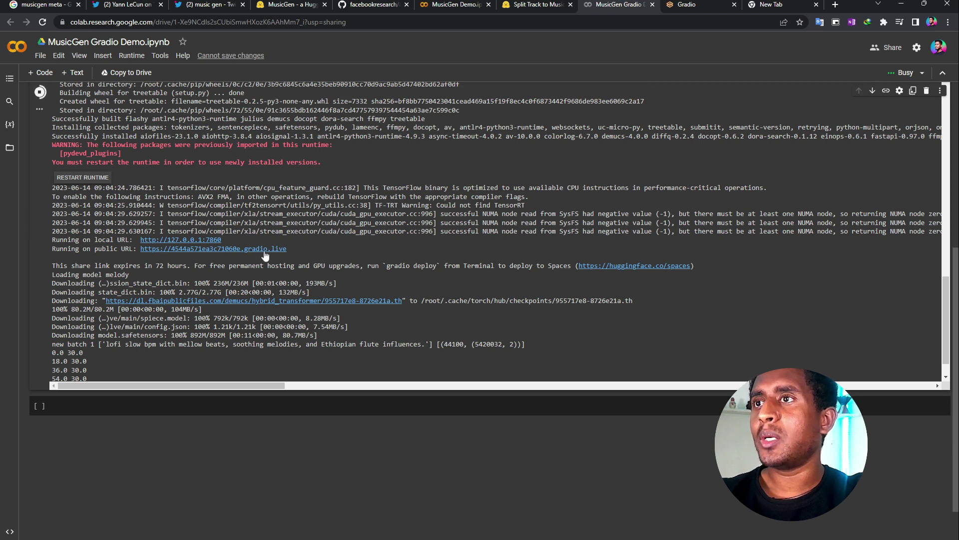
- Bring up the running MusicGen app and briefly select the start of the 90s rock prompt
click(676, 5)
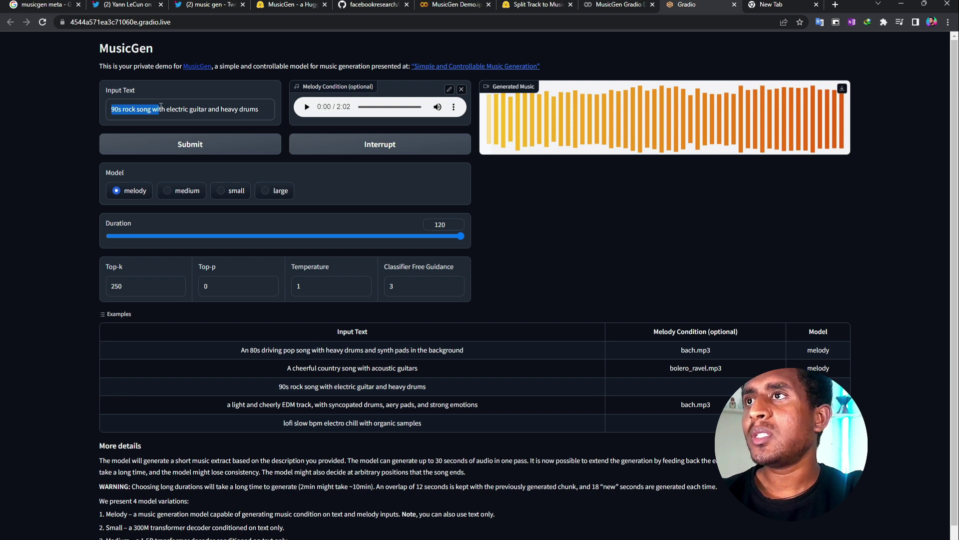
drag(112, 109, 206, 108)
click(240, 109)
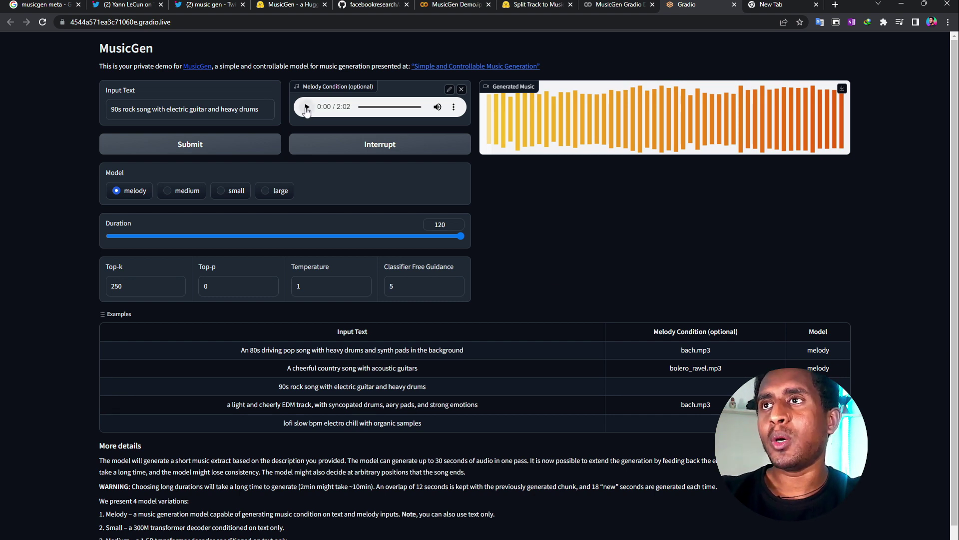
- Preview the 2:02 melody clip, then rerun generation of the 120-second rock track
click(306, 107)
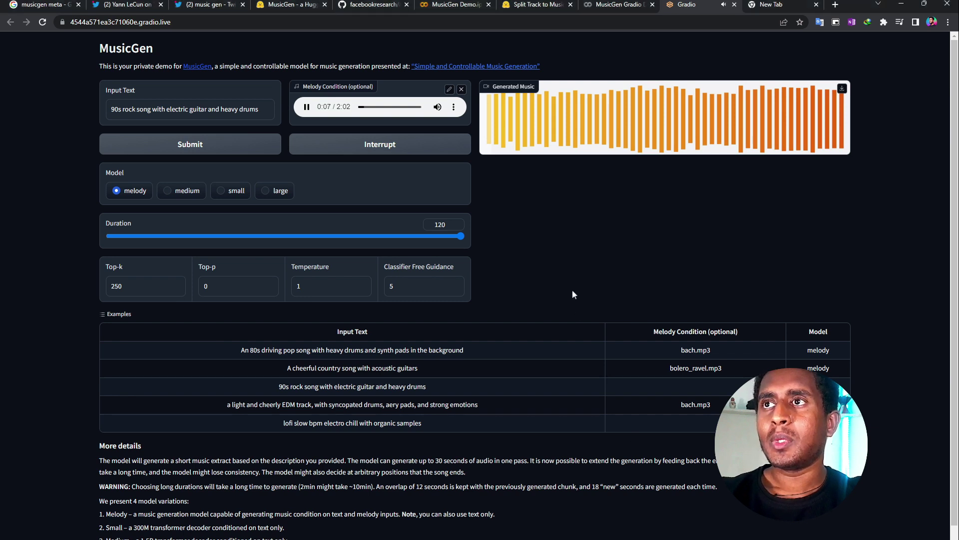
click(306, 107)
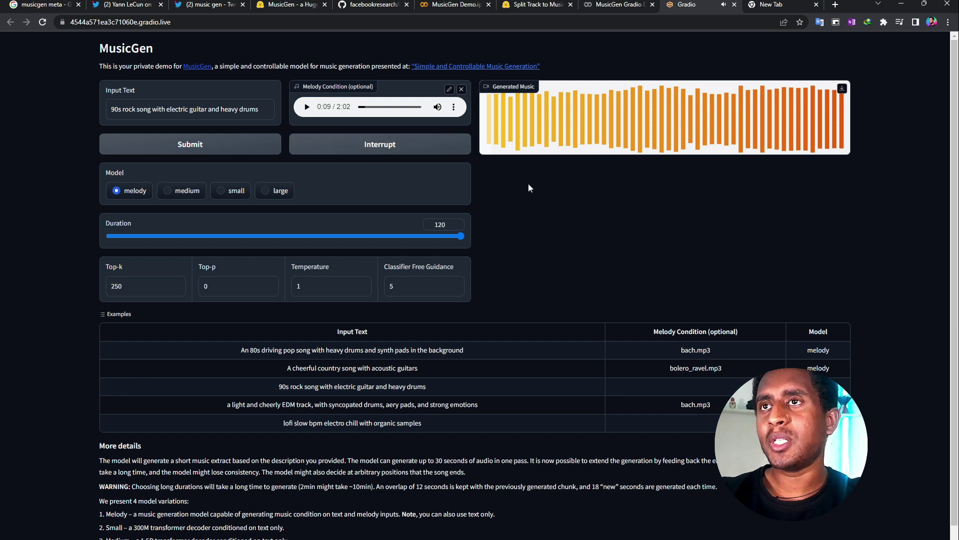
click(222, 147)
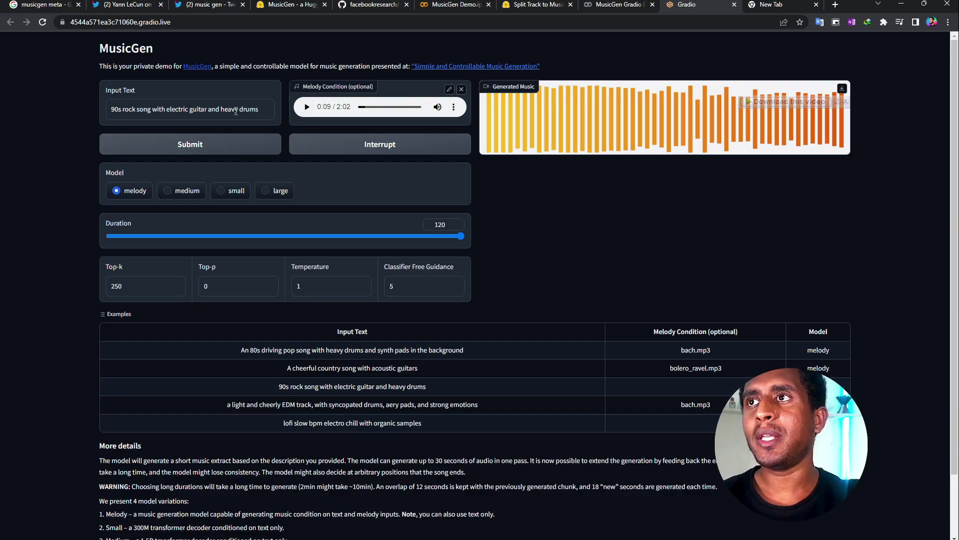
- Play and pause the melody condition clip again while the track generates
click(308, 108)
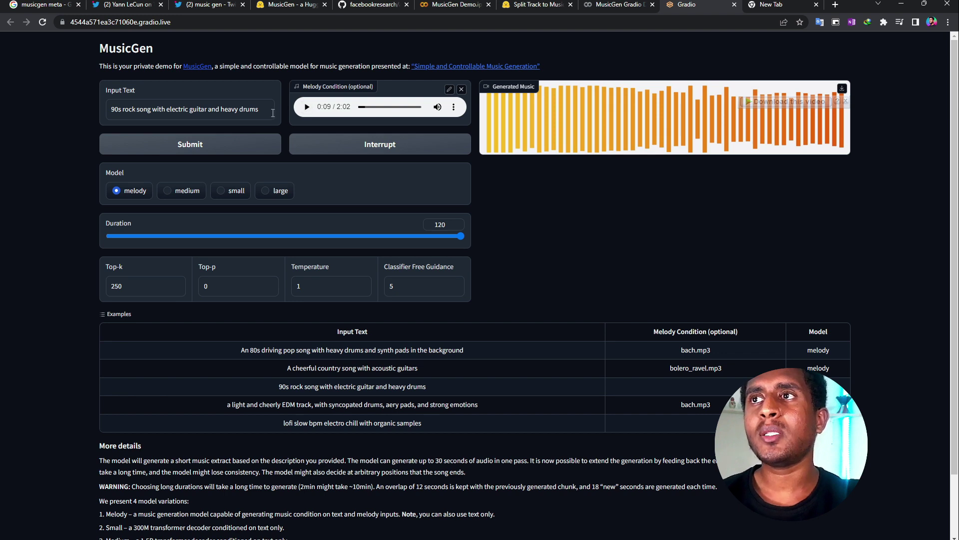
click(306, 108)
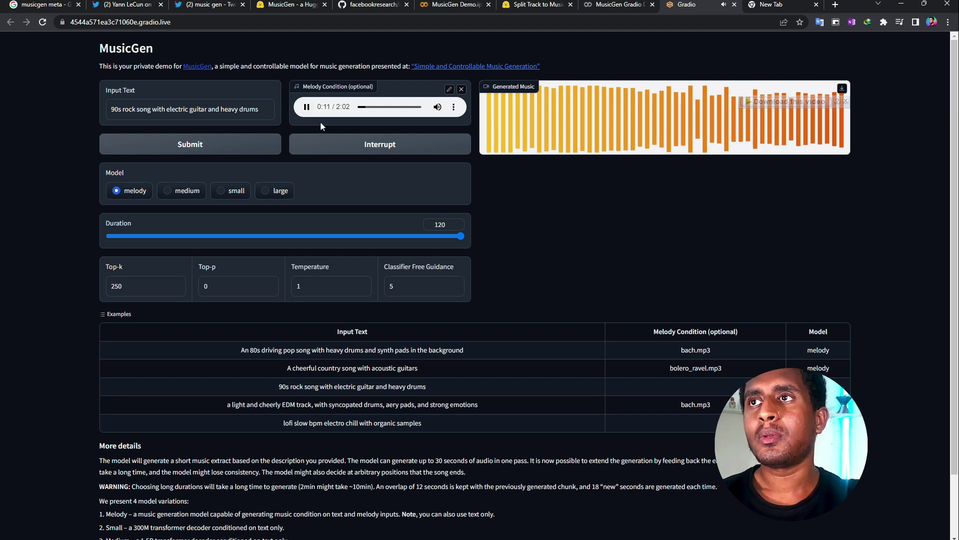
click(308, 108)
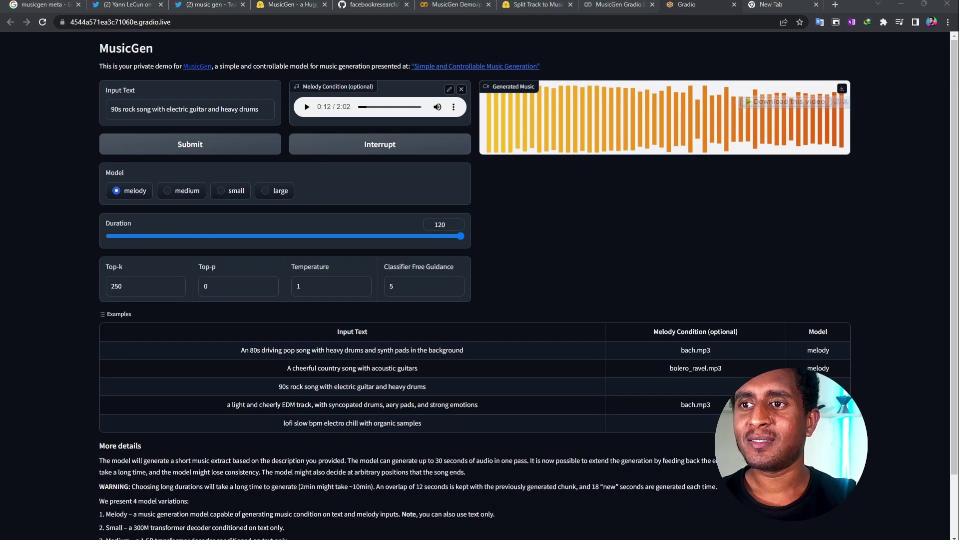
click(509, 150)
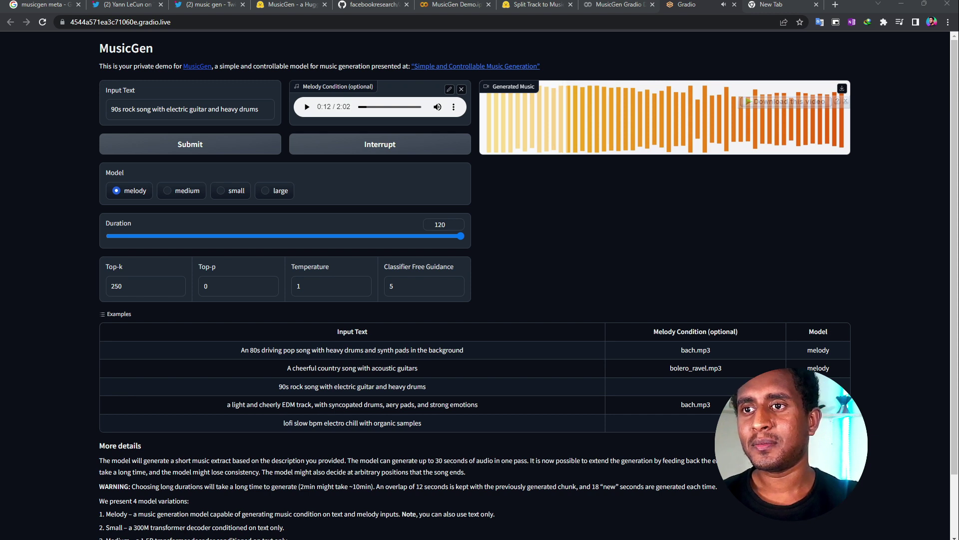
click(493, 141)
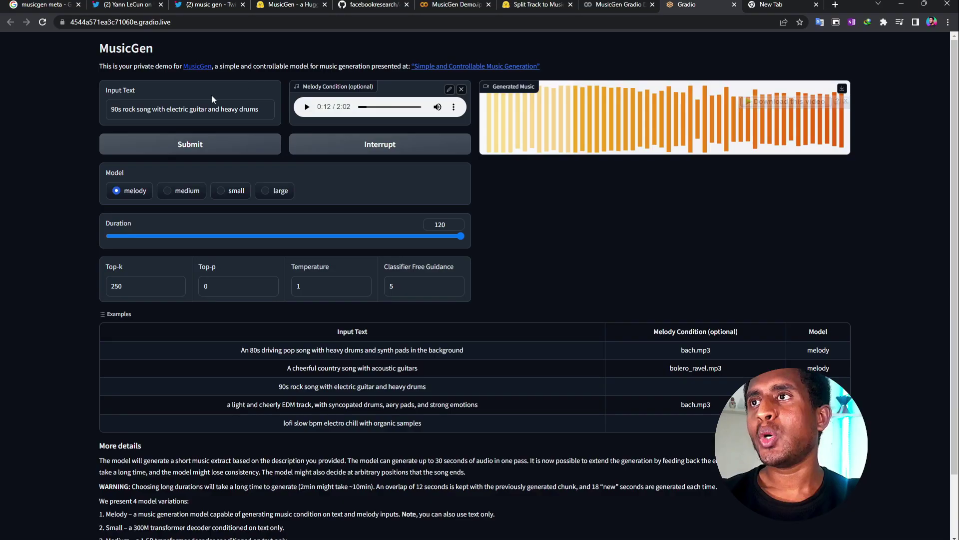
- Replace the prompt with the light, cheerful EDM description at 130 bpm and generate
key(ctrl+a)
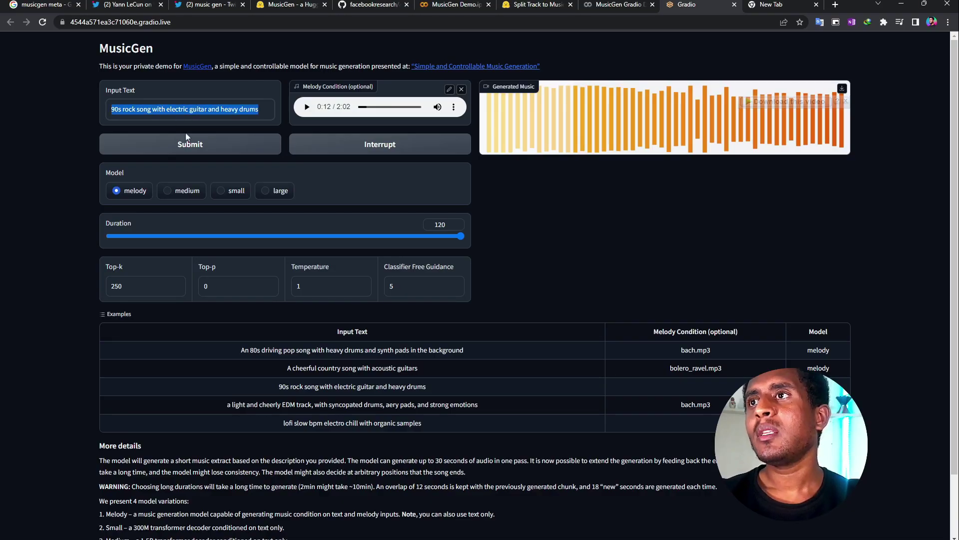
text(a light and cheerly EDM track, with syncopated drums, aery pads, and strong emotions bpm: 130)
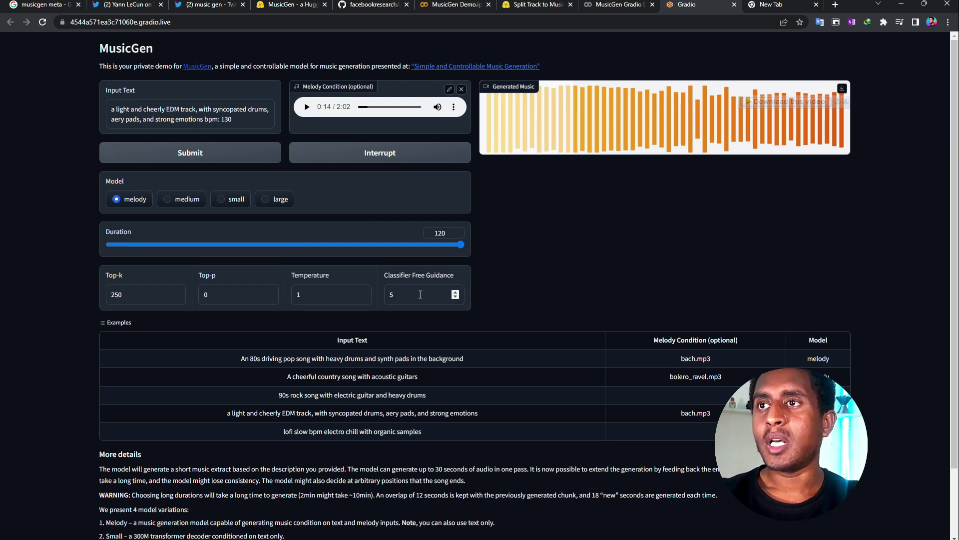
click(225, 161)
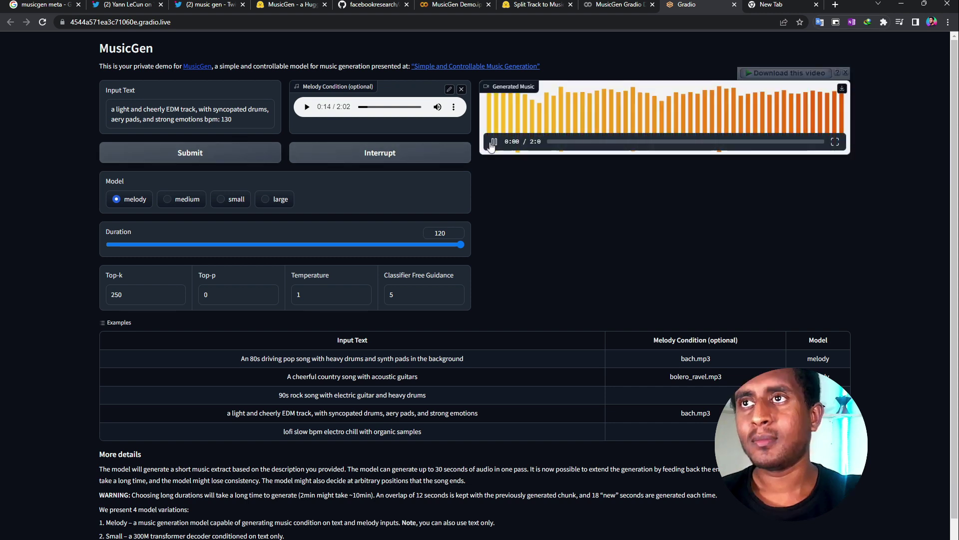